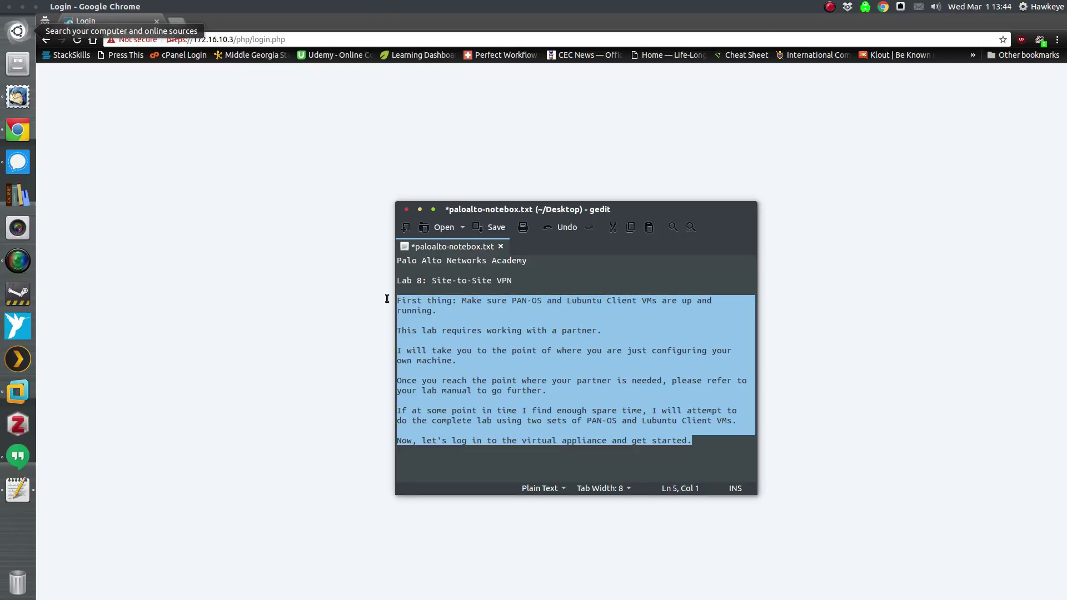
- Delete the Lab 8 intro paragraphs and minimize gedit to reveal the firewall login page
key("Delete")
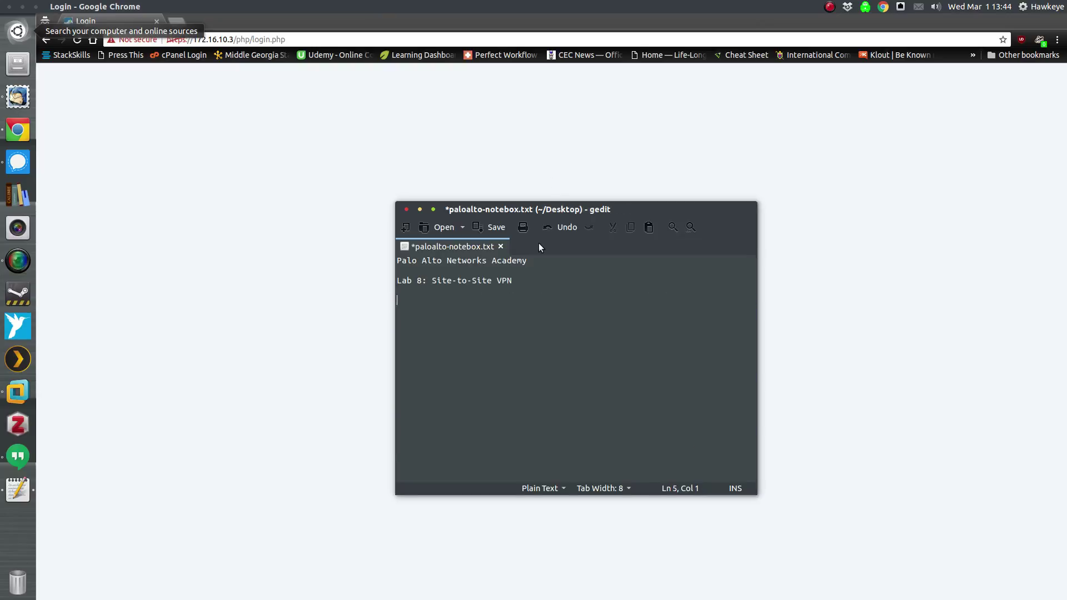
key("ctrl+super+Down")
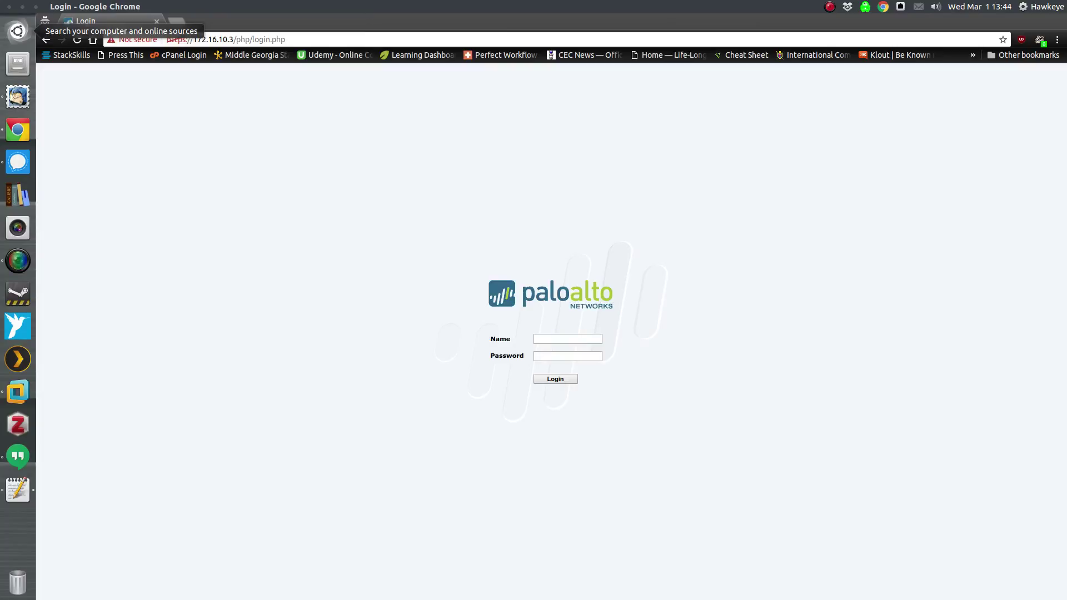
- Log in to the PAN-OS web interface with the administrator user name and password
left_click(579, 338)
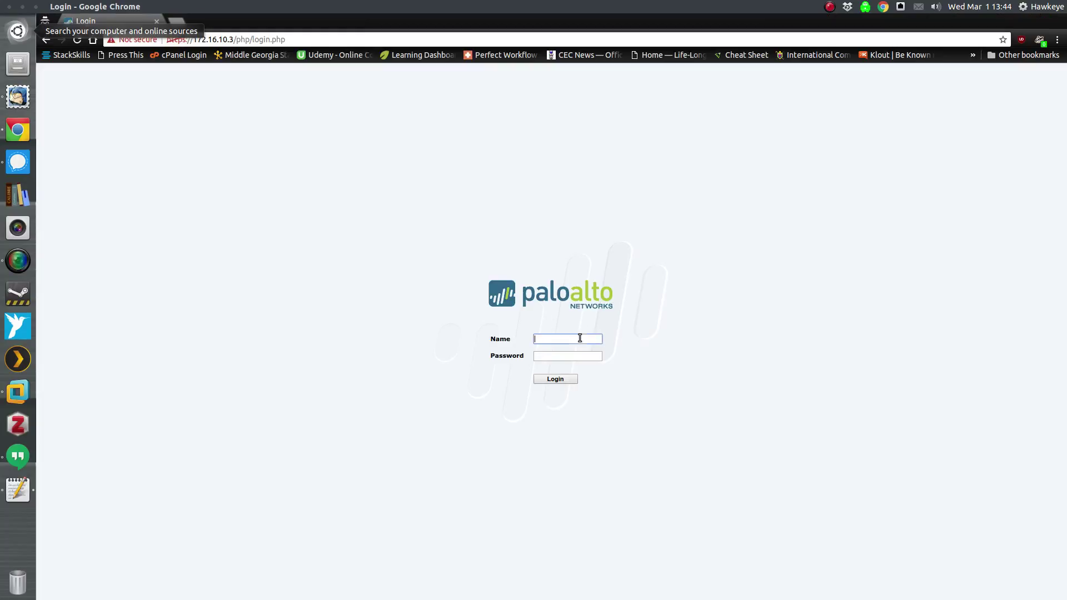
type("admin")
key("Tab")
type("admin123")
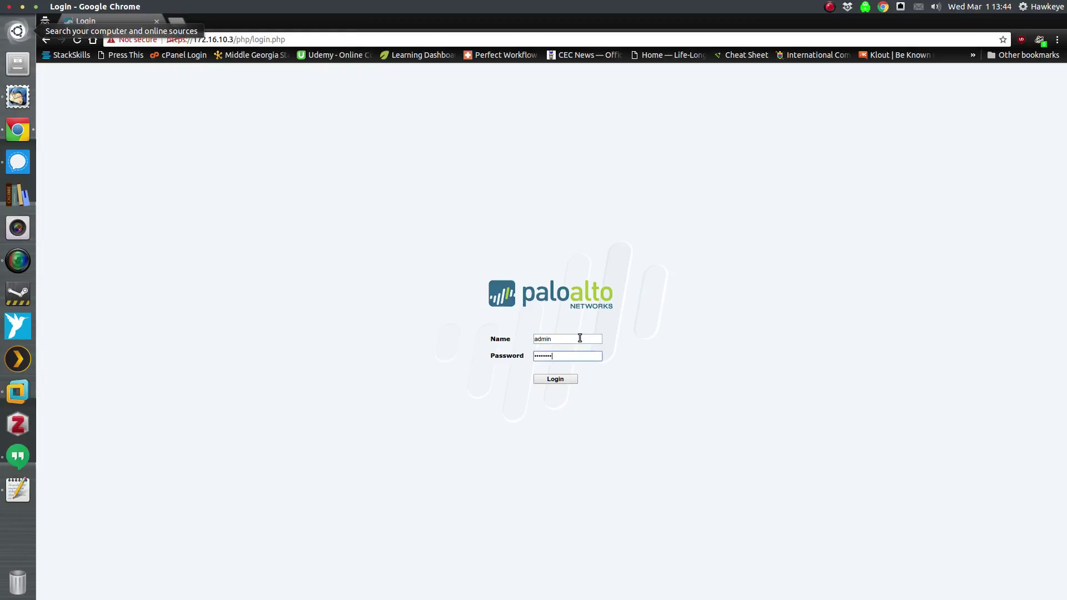
key("Return")
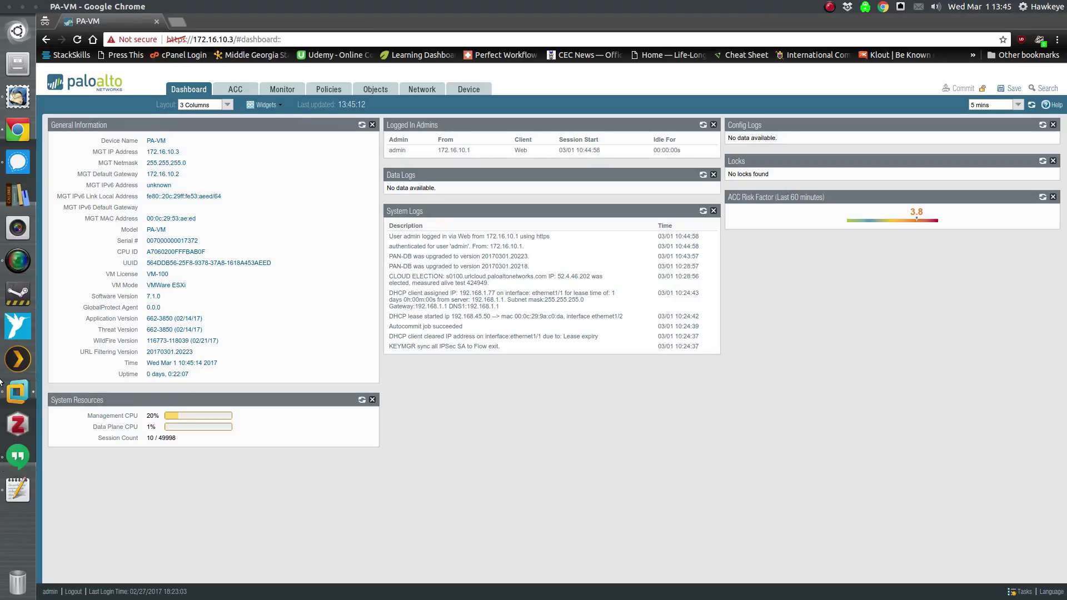
- Load the named configuration snapshot 201_AllLabs_AfterAppID from Device > Setup > Operations
left_click(476, 95)
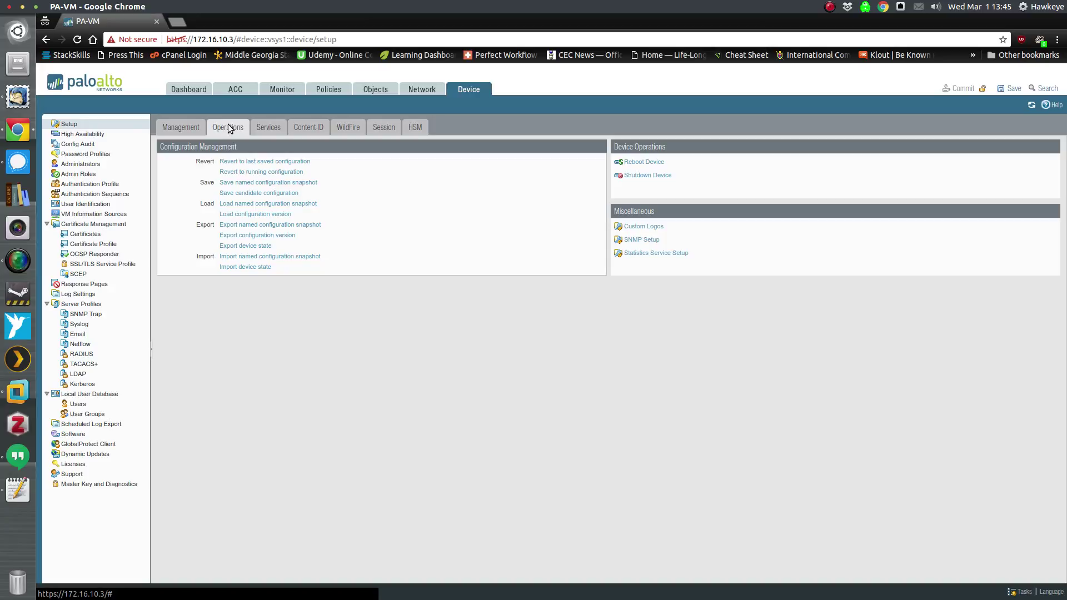
left_click(259, 203)
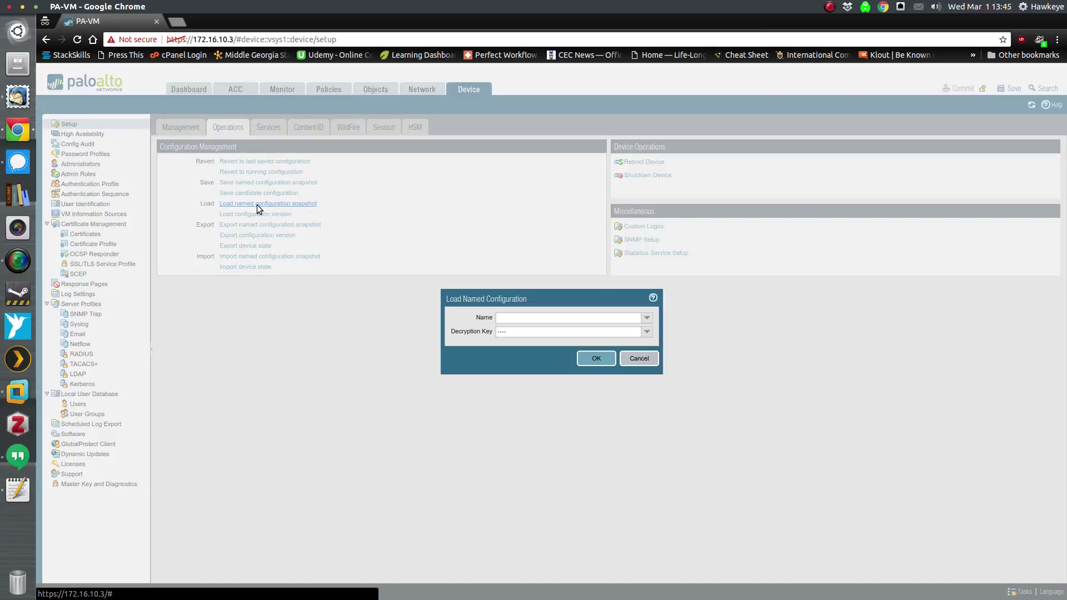
left_click(647, 318)
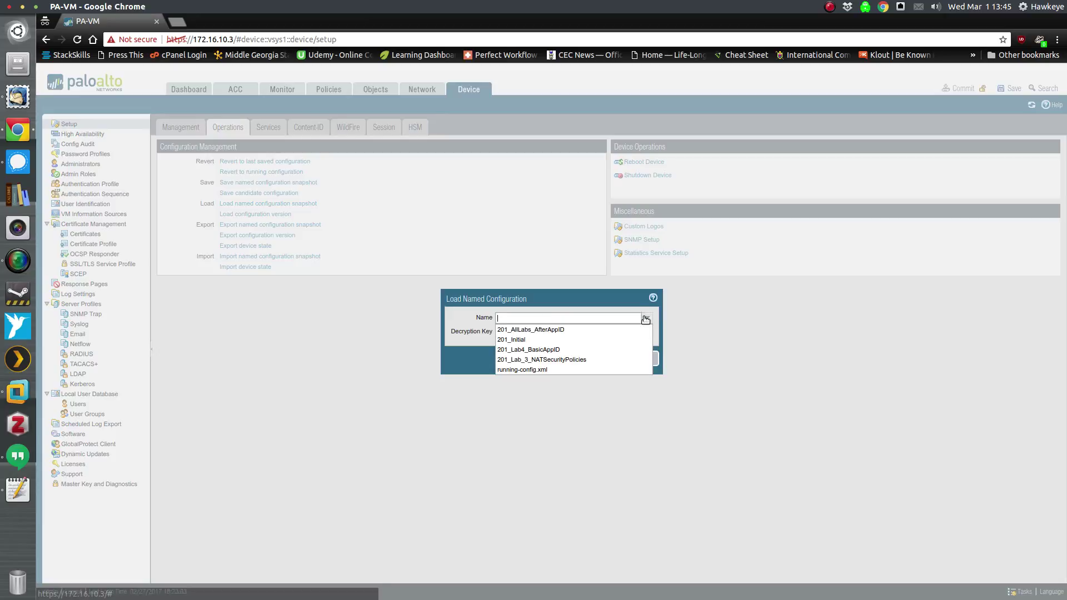
left_click(625, 330)
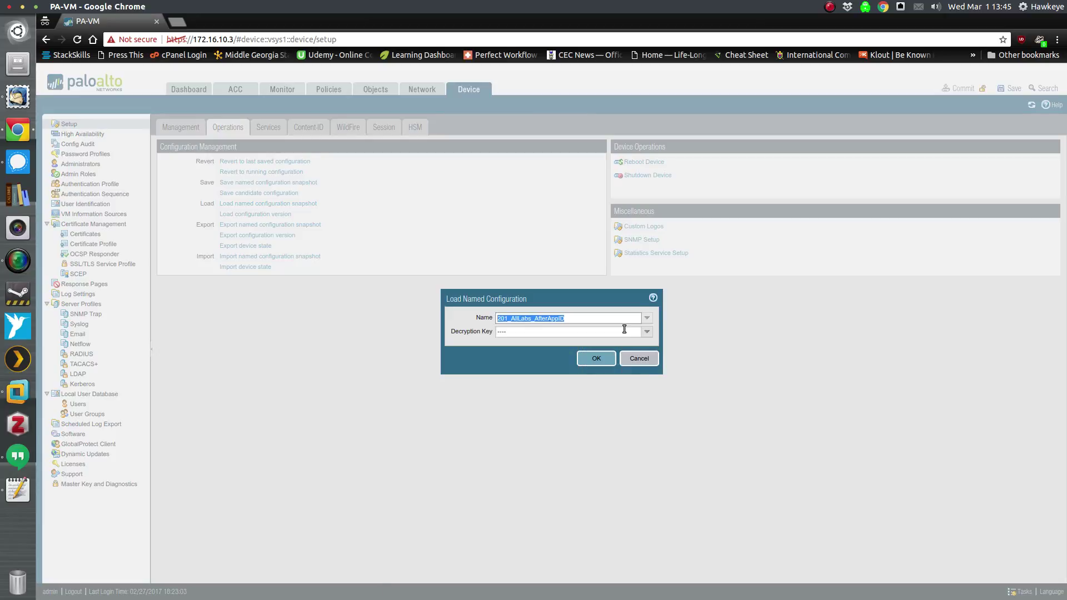
left_click(608, 359)
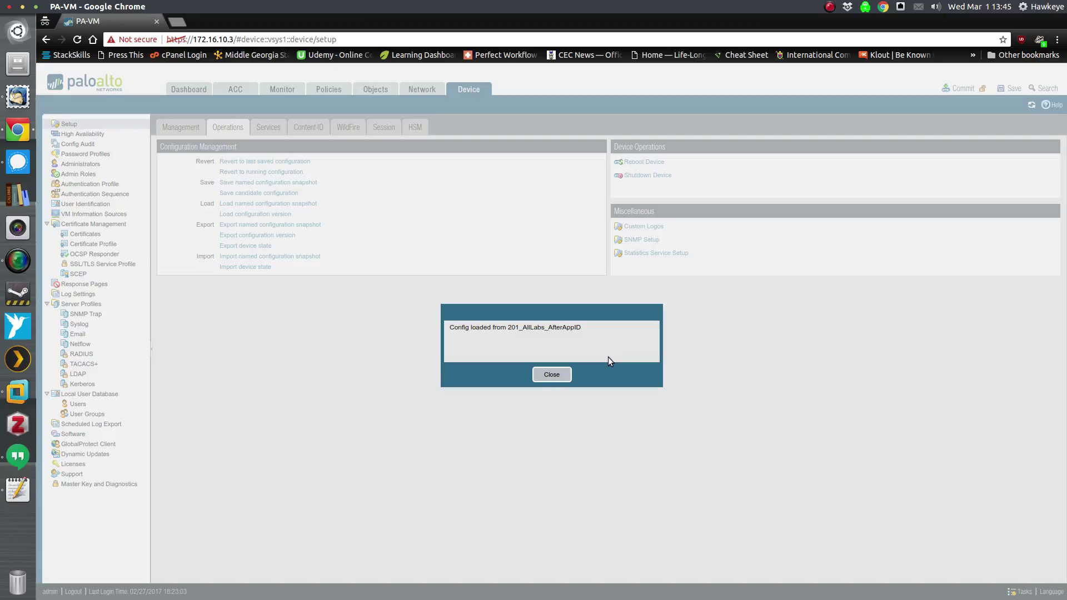
- Commit the loaded configuration, briefly typing and erasing 'COMMIT YOUR CHANGES' in gedit while it runs
left_click(551, 374)
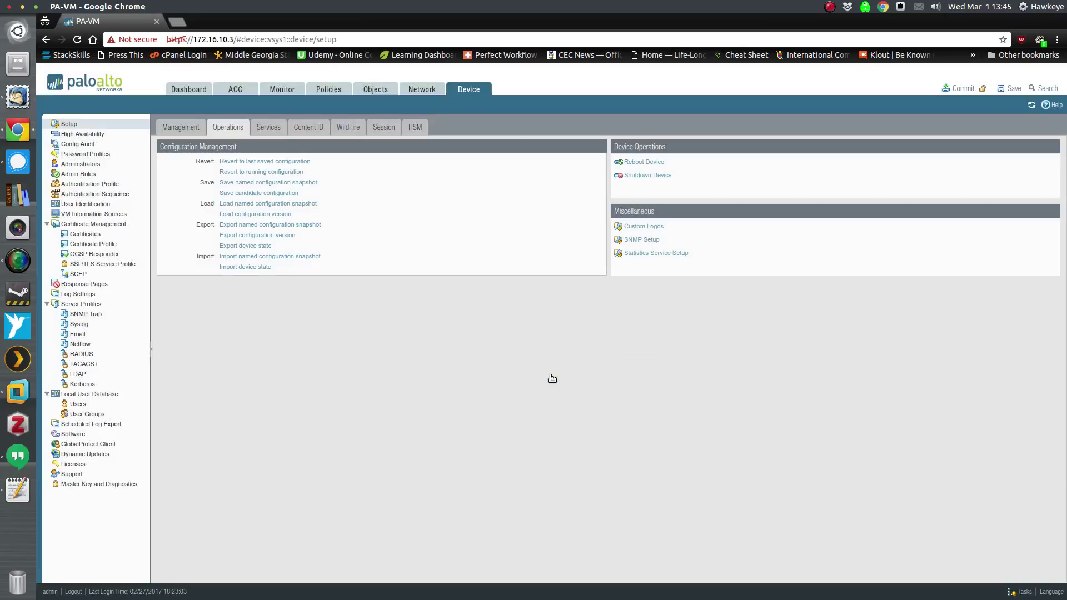
left_click(961, 88)
left_click(598, 381)
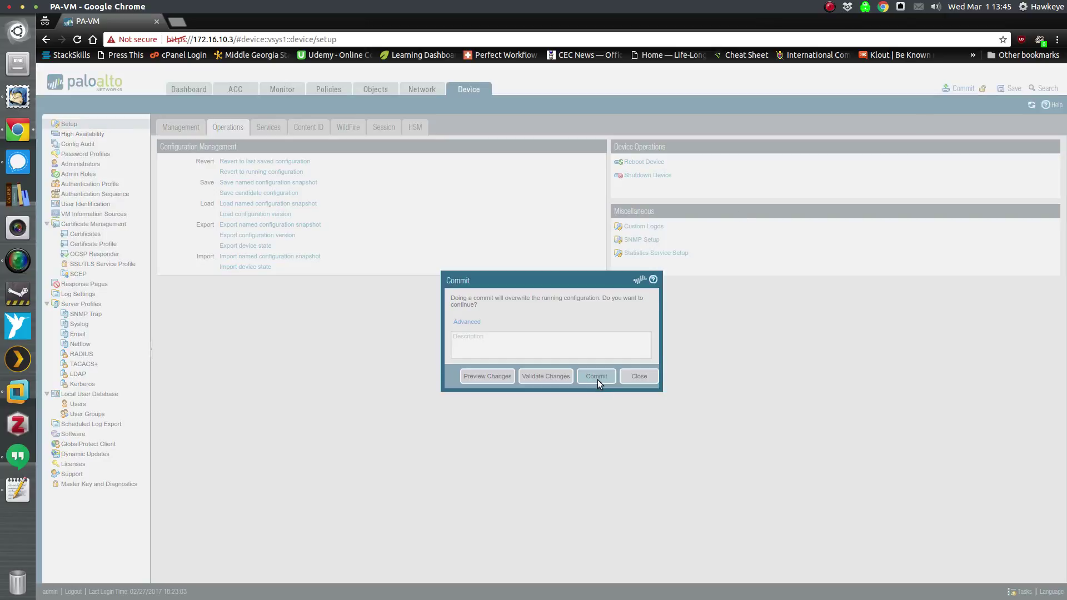
key("alt+Tab")
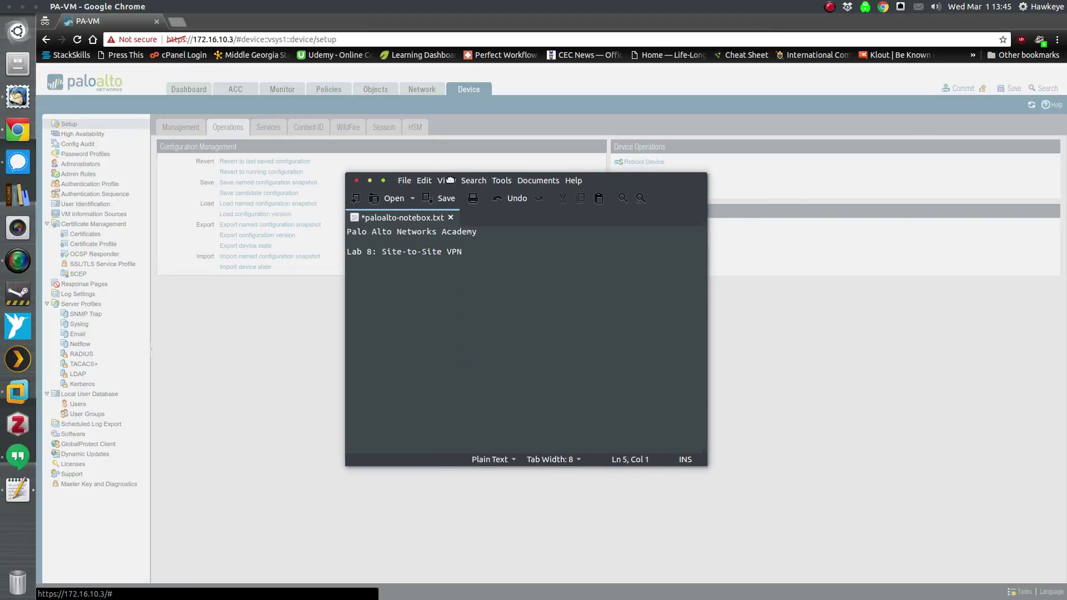
left_click_drag(487, 176, 467, 192)
type("COMMIT YOUR CHANGES!!!")
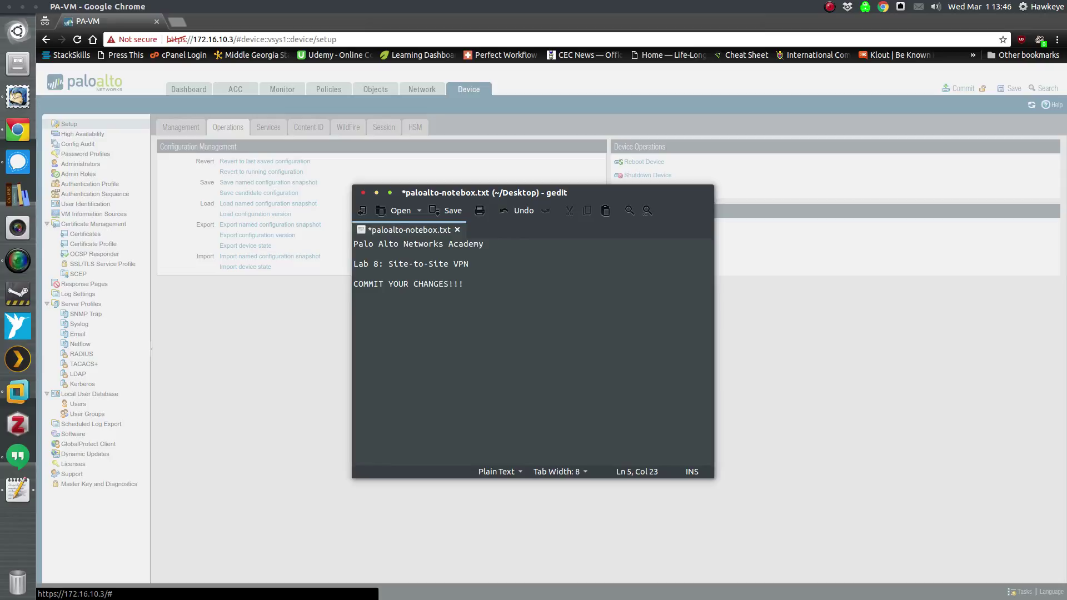
key("BackSpace")
key("BackSpace")
key("BackSpace")
key("BackSpace")
key("BackSpace")
key("BackSpace")
key("BackSpace")
key("BackSpace")
key("BackSpace")
key("BackSpace")
key("BackSpace")
key("BackSpace")
key("BackSpace")
key("BackSpace")
key("BackSpace")
key("BackSpace")
key("BackSpace")
key("BackSpace")
key("BackSpace")
key("BackSpace")
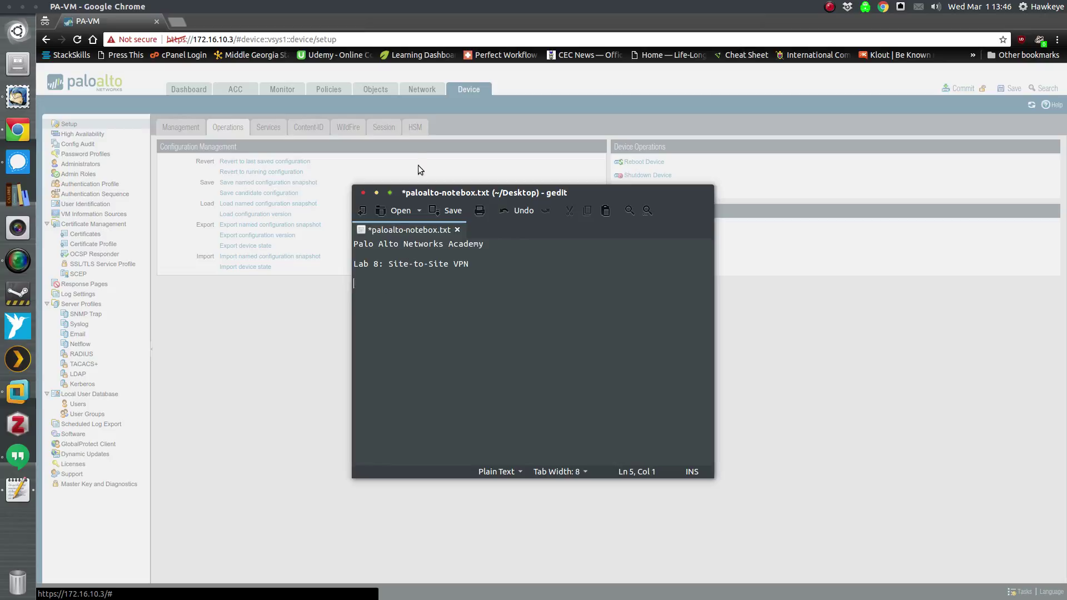
left_click(376, 192)
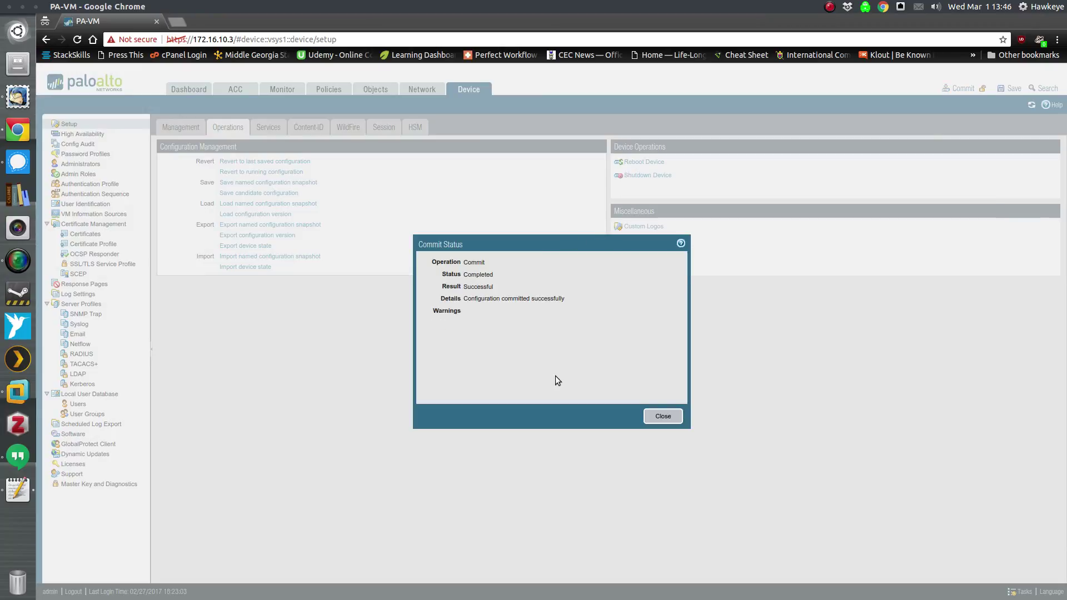
left_click(663, 416)
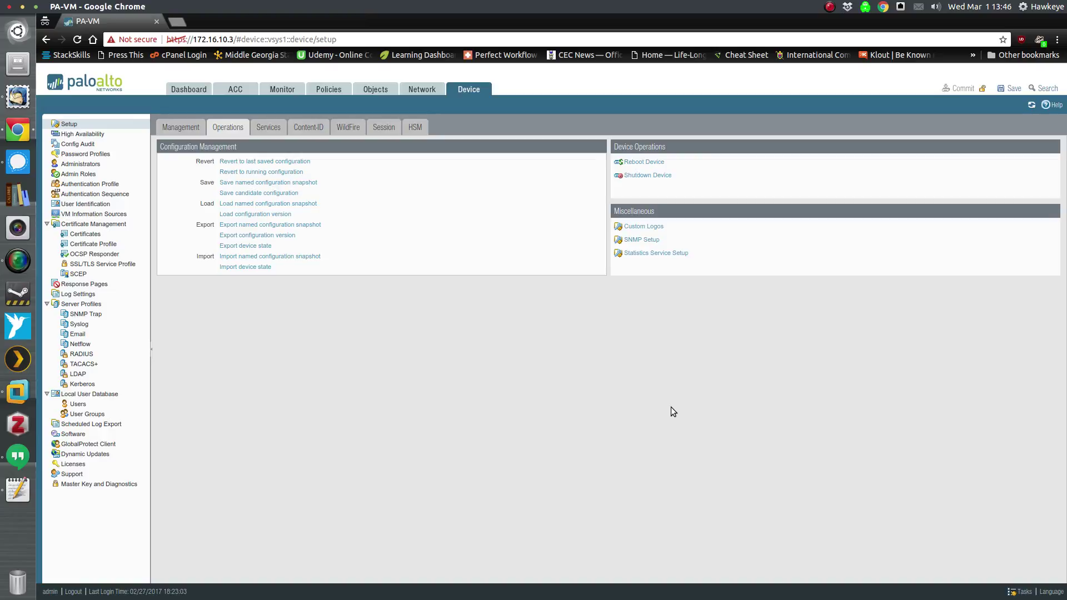
- Check ethernet1/1's Dynamic-DHCP Client status for gateway 192.168.1.1, drafting then erasing a gedit note
left_click(425, 89)
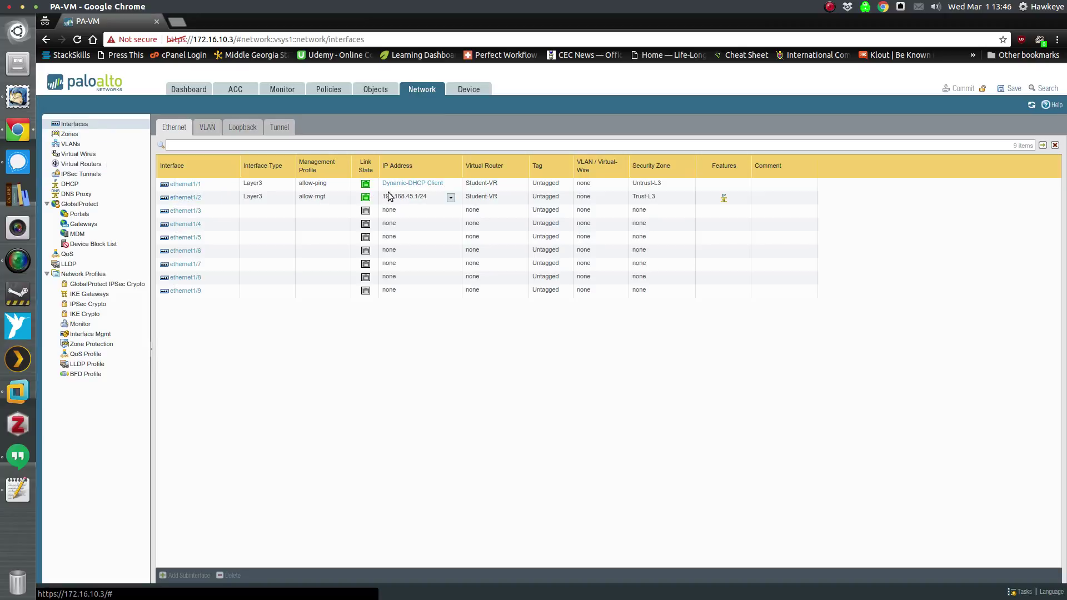
left_click(404, 185)
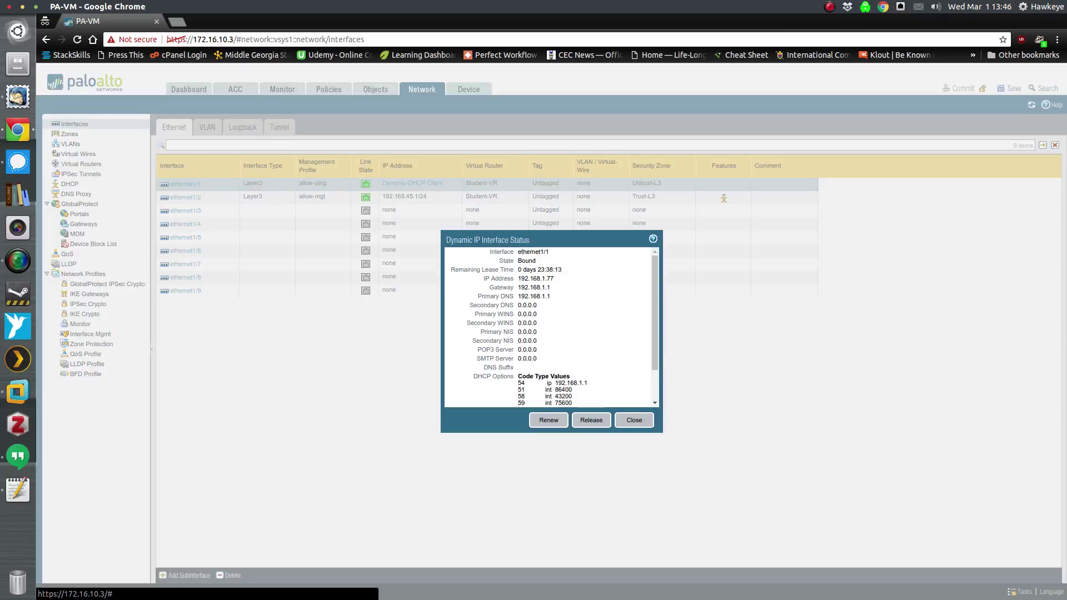
key("alt+Tab")
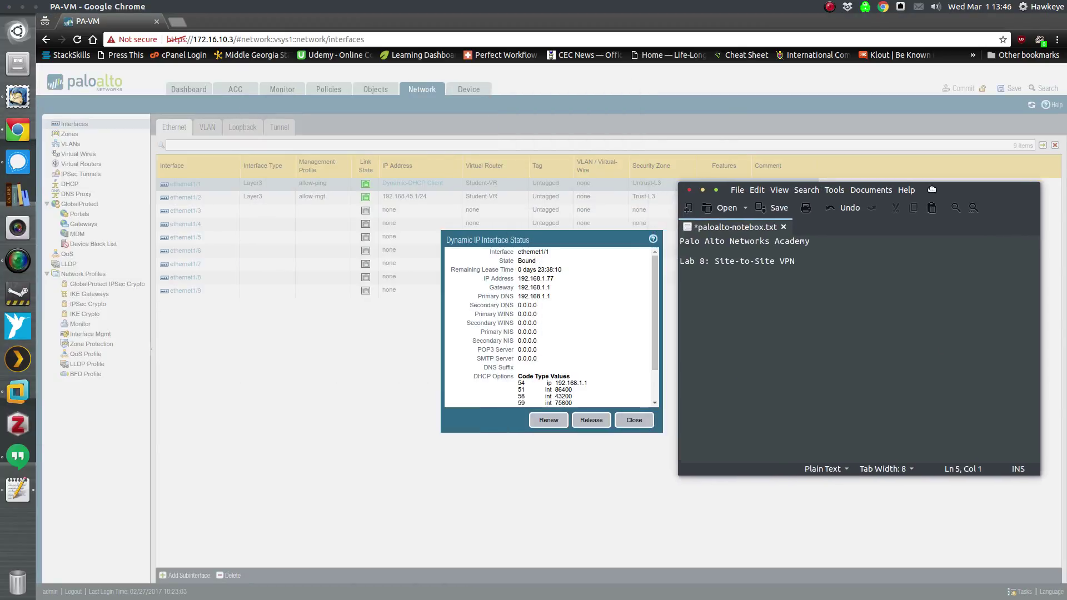
type("Ste")
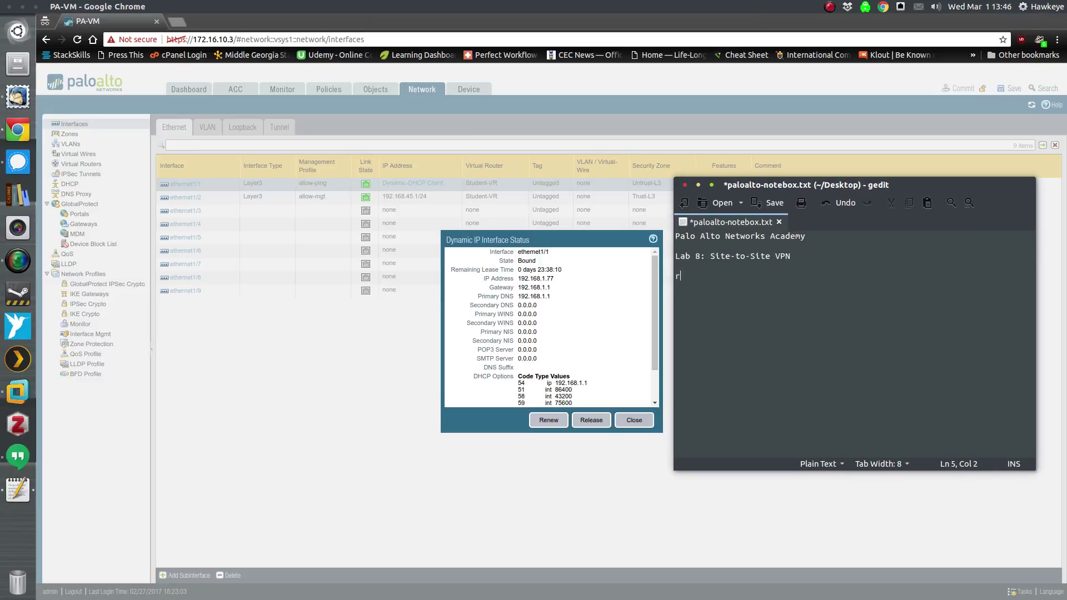
key("BackSpace")
key("BackSpace")
key("BackSpace")
type("Record your IP address an")
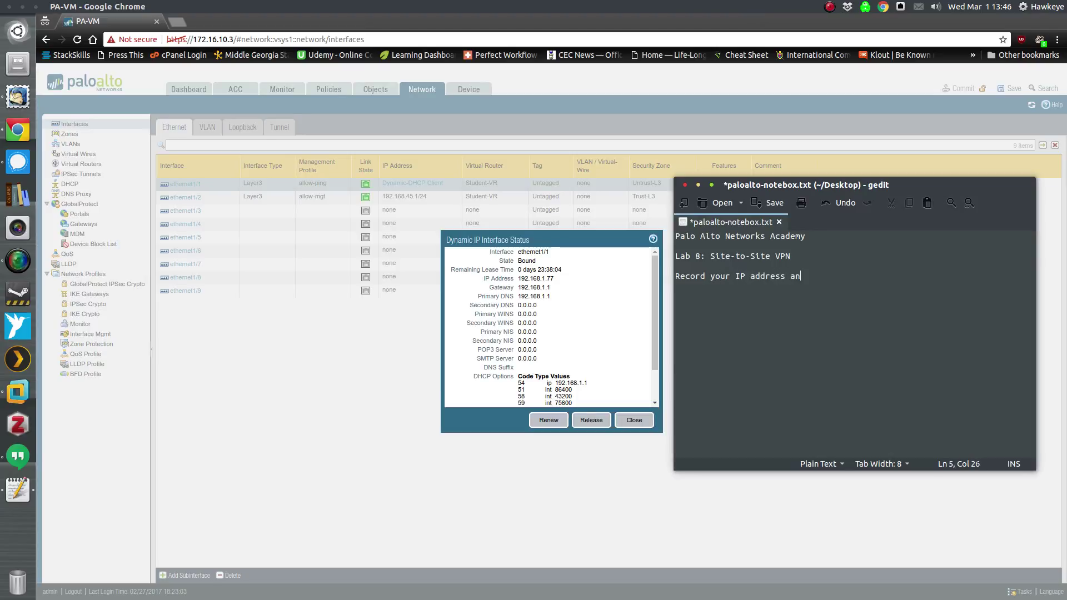
type("d gateway address.")
key("Return")
key("Return")
type("Yours will be ")
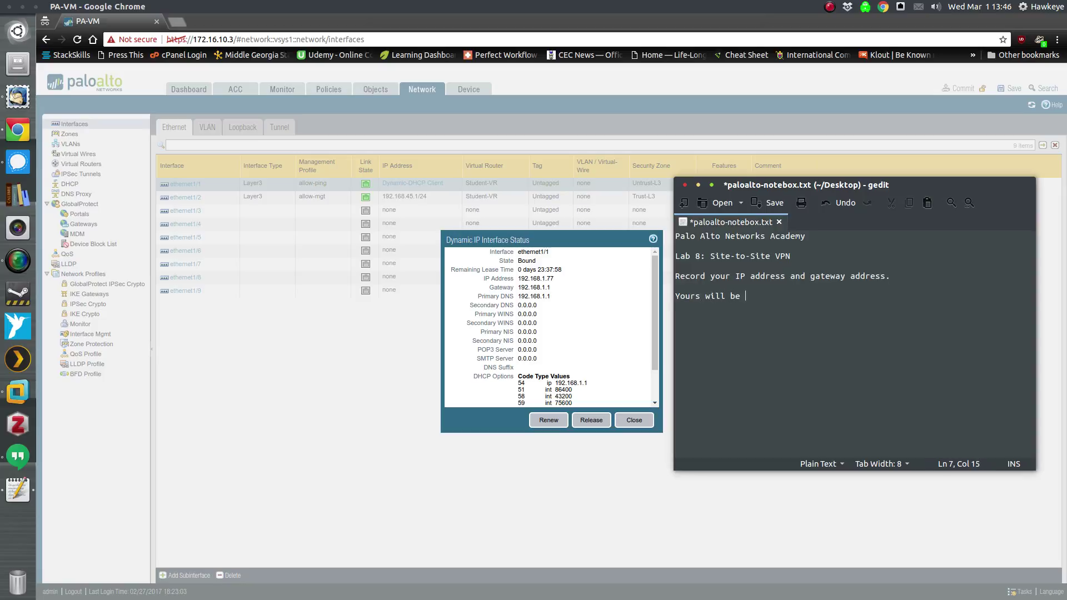
type("different than mine")
key("BackSpace")
key("BackSpace")
key("BackSpace")
key("BackSpace")
key("BackSpace")
key("BackSpace")
key("BackSpace")
key("BackSpace")
key("BackSpace")
key("BackSpace")
key("BackSpace")
key("BackSpace")
key("BackSpace")
key("BackSpace")
key("BackSpace")
key("BackSpace")
key("BackSpace")
key("BackSpace")
key("BackSpace")
key("BackSpace")
key("BackSpace")
key("BackSpace")
key("BackSpace")
key("BackSpace")
key("BackSpace")
key("BackSpace")
key("BackSpace")
key("BackSpace")
key("BackSpace")
key("BackSpace")
key("BackSpace")
key("BackSpace")
key("BackSpace")
key("BackSpace")
key("BackSpace")
key("BackSpace")
key("BackSpace")
key("BackSpace")
key("BackSpace")
key("BackSpace")
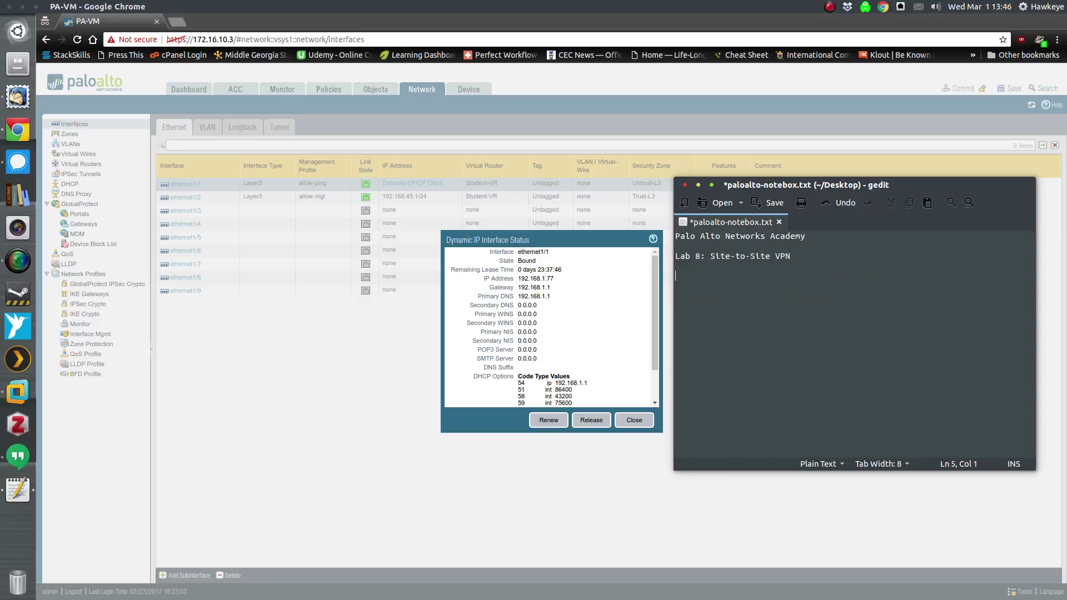
left_click(921, 174)
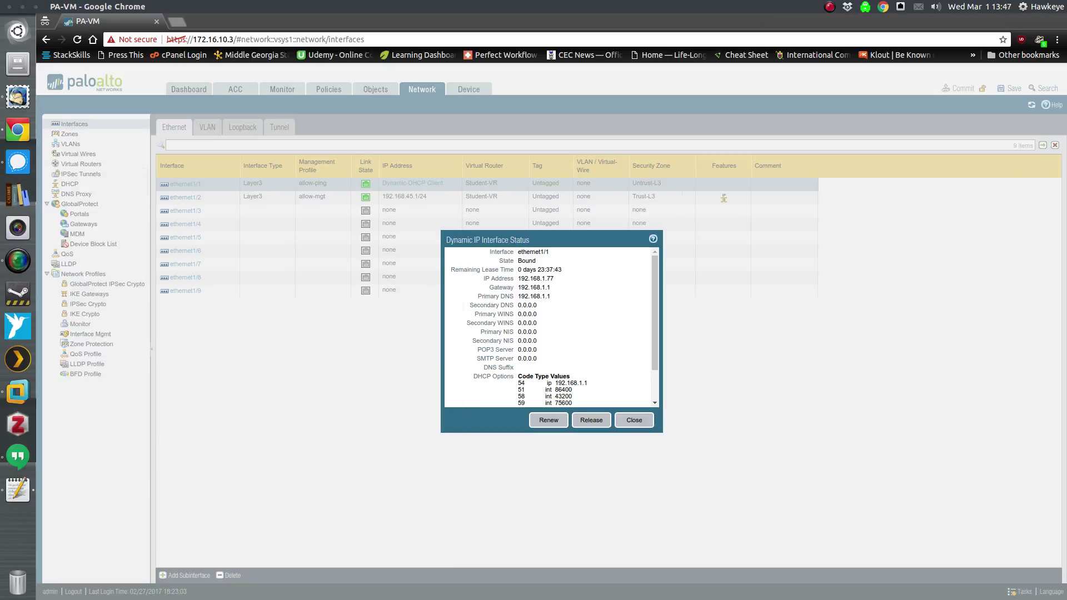
left_click(636, 421)
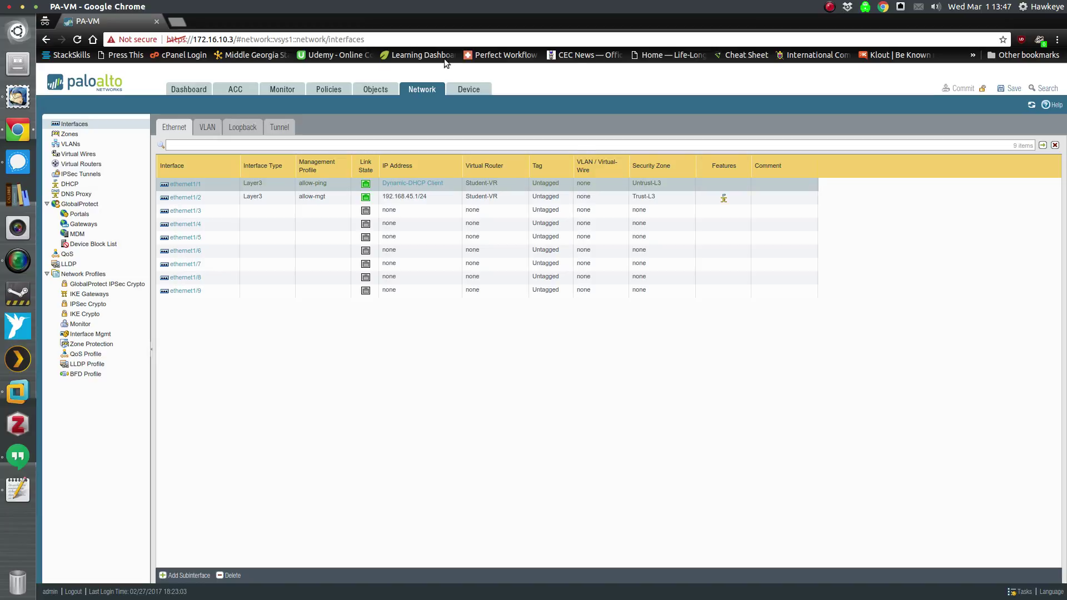
- Edit Student-VR's 'default' static route to use Next Hop IP Address 192.168.1.1
left_click(85, 169)
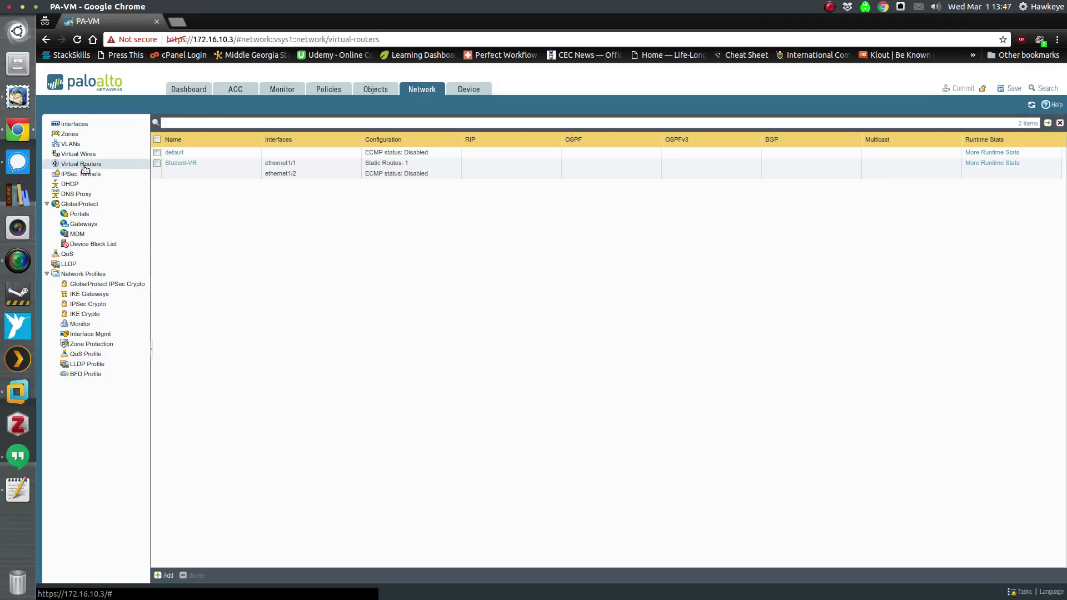
left_click(191, 166)
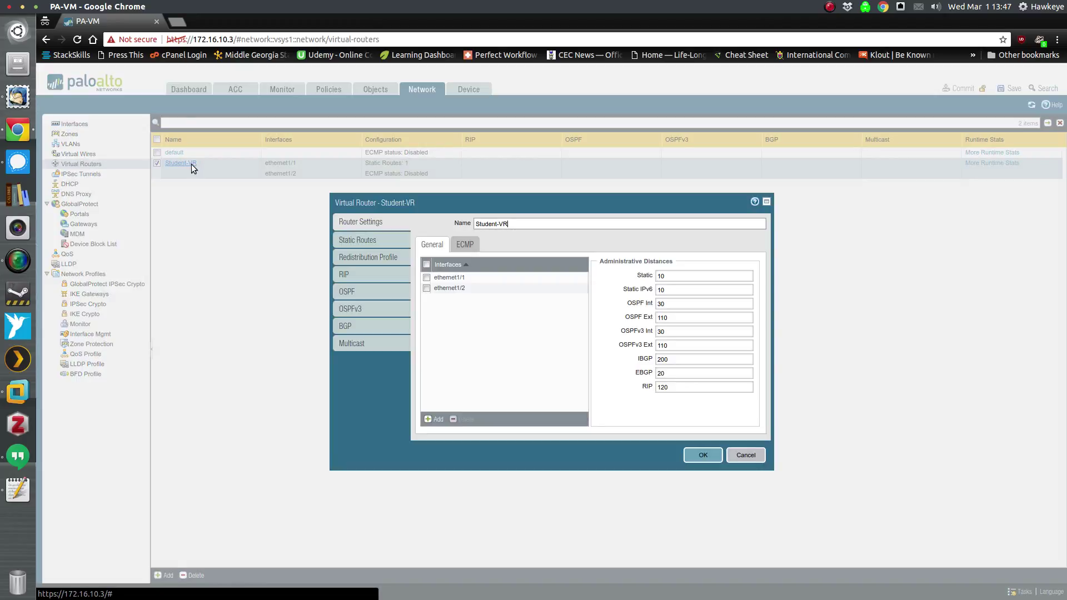
left_click(381, 239)
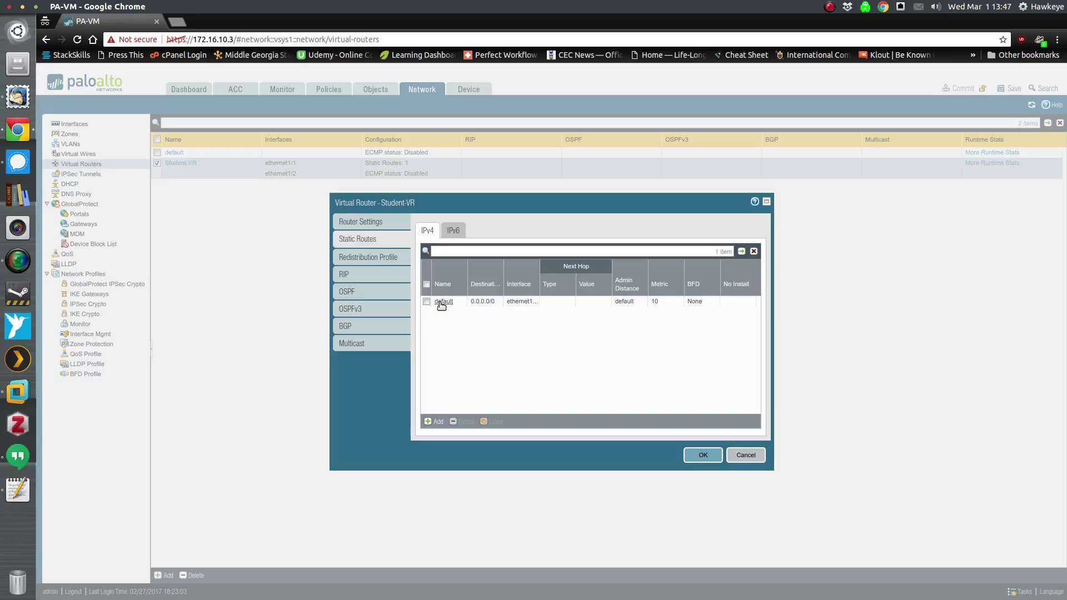
left_click(443, 302)
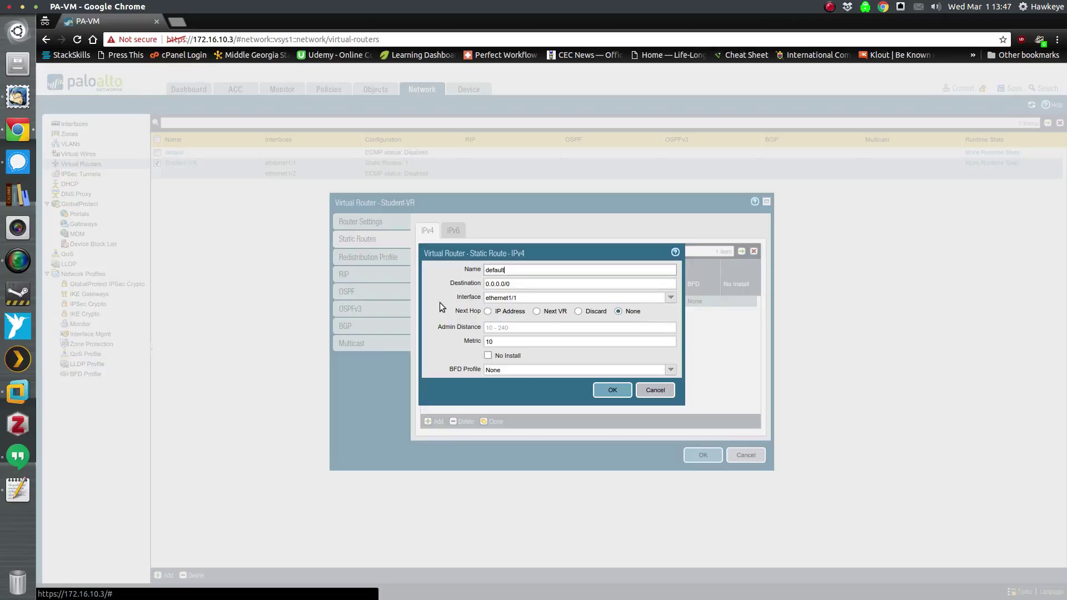
left_click(488, 313)
left_click(506, 331)
type("192.168.1.1")
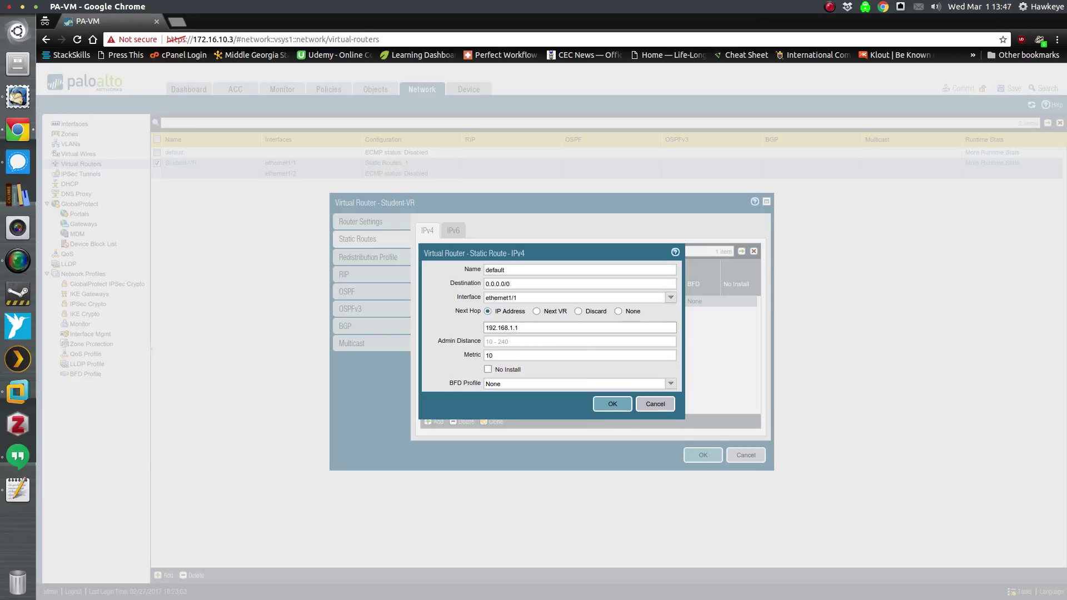
key("alt+Tab")
left_click_drag(1043, 202, 922, 231)
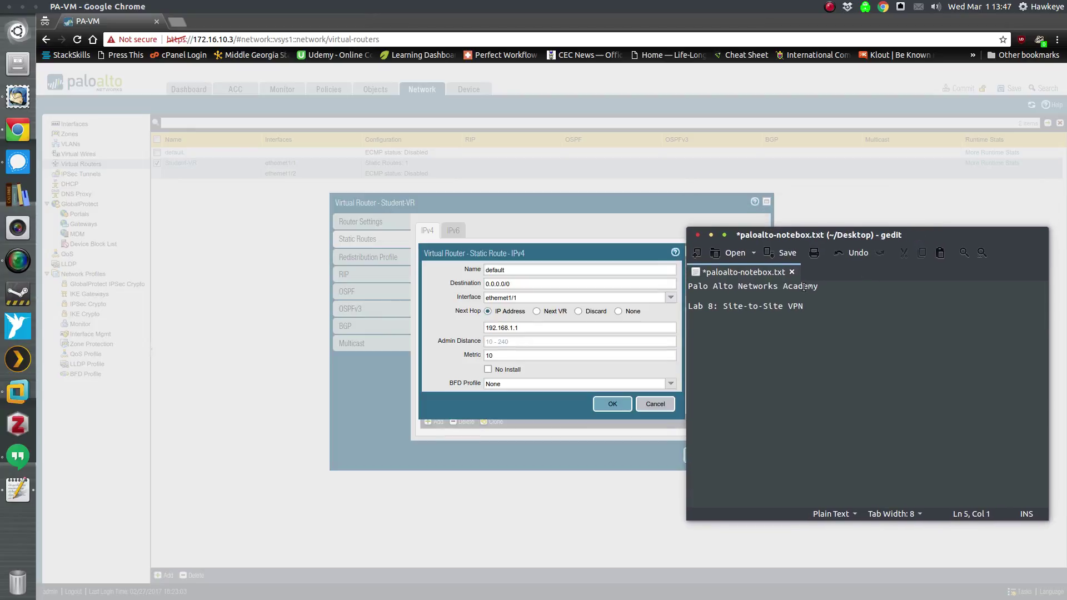
- Type and erase the note '<-- gateway address from previous steps', then minimize gedit
type("<-- gateway address")
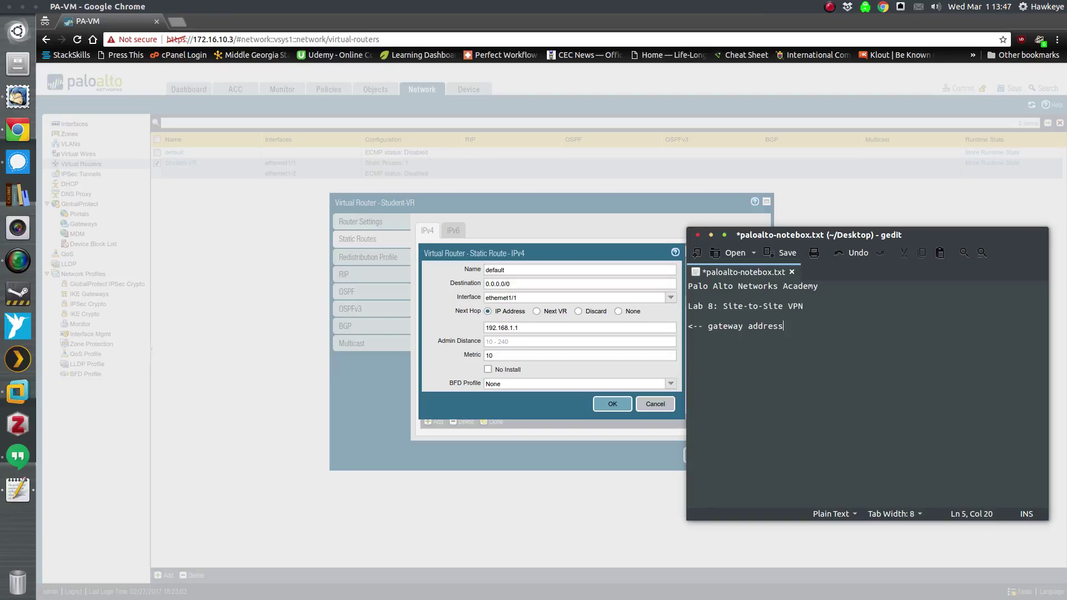
type(" from previous steps")
key("BackSpace")
key("BackSpace")
key("BackSpace")
key("BackSpace")
key("BackSpace")
key("BackSpace")
key("BackSpace")
key("BackSpace")
key("BackSpace")
key("BackSpace")
key("BackSpace")
key("BackSpace")
key("BackSpace")
key("BackSpace")
key("BackSpace")
key("BackSpace")
key("BackSpace")
key("BackSpace")
key("BackSpace")
key("BackSpace")
key("BackSpace")
key("BackSpace")
key("BackSpace")
key("BackSpace")
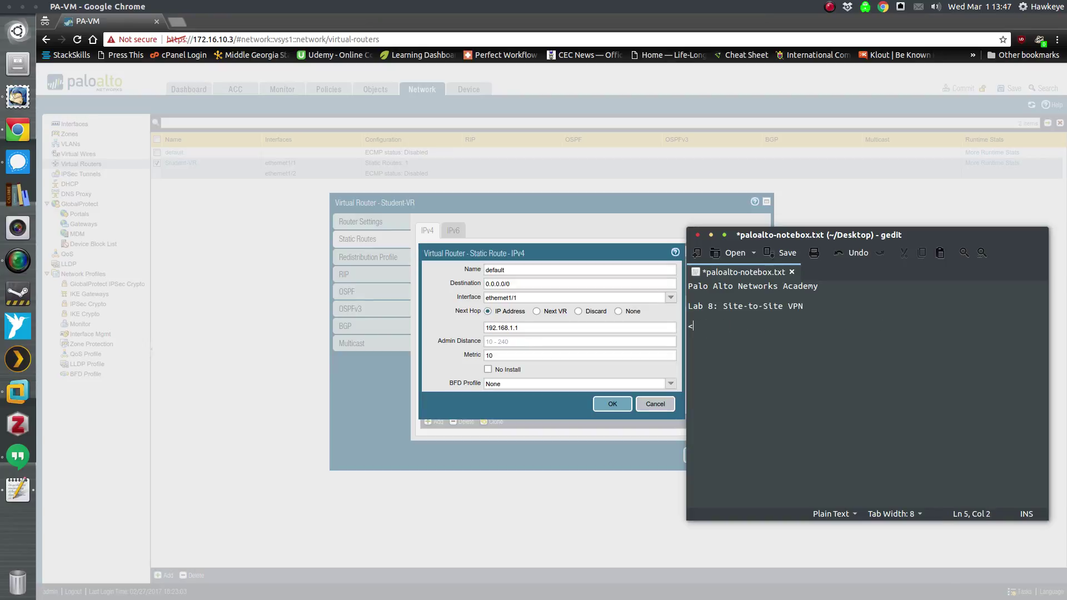
left_click(711, 235)
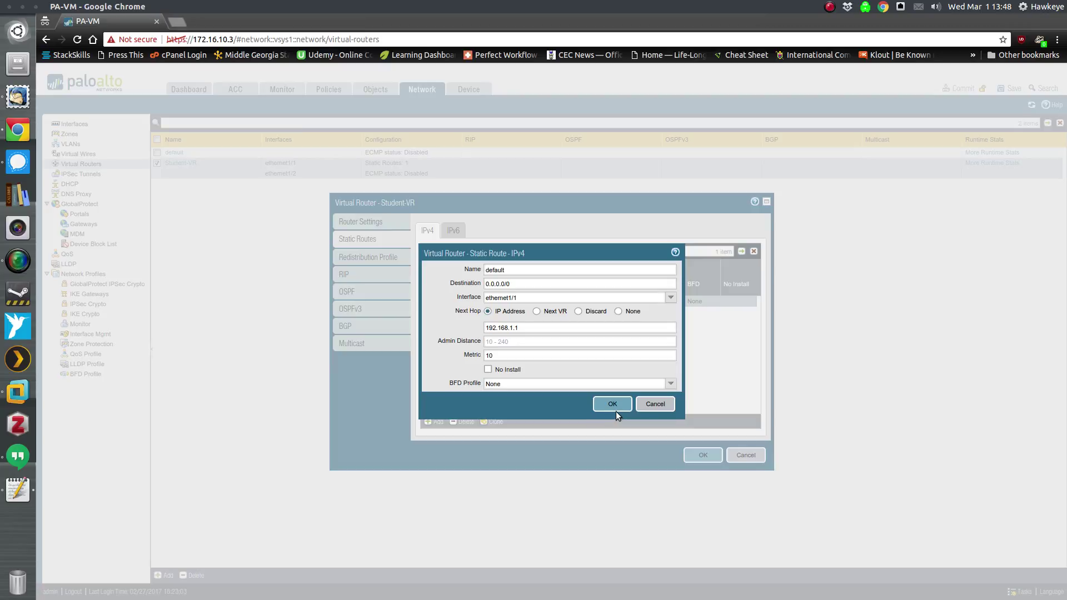
- Save the default route and Student-VR router, then commit the configuration successfully
left_click(603, 402)
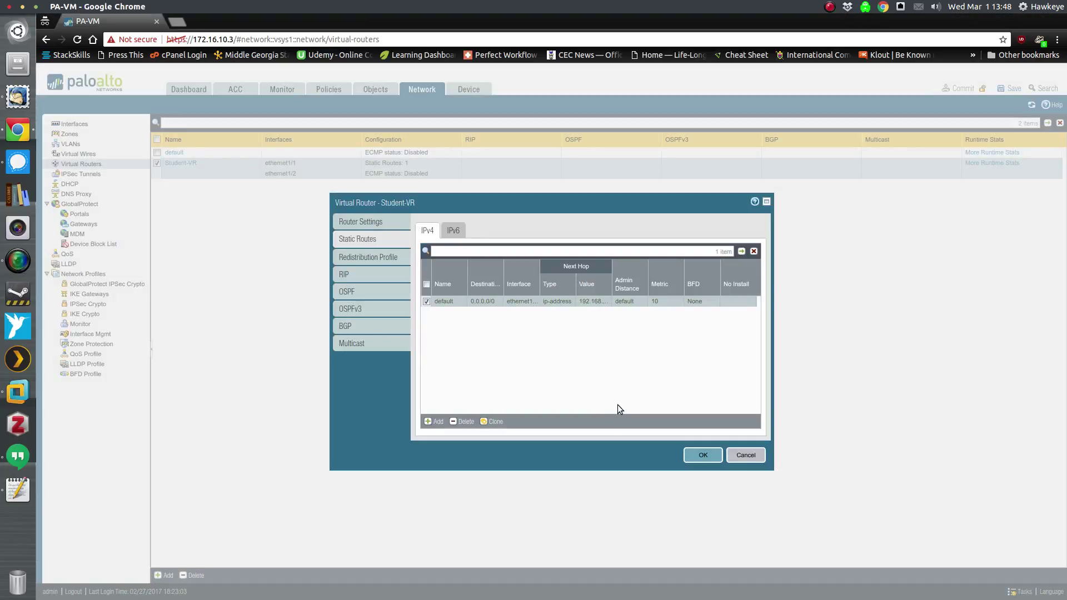
left_click(692, 456)
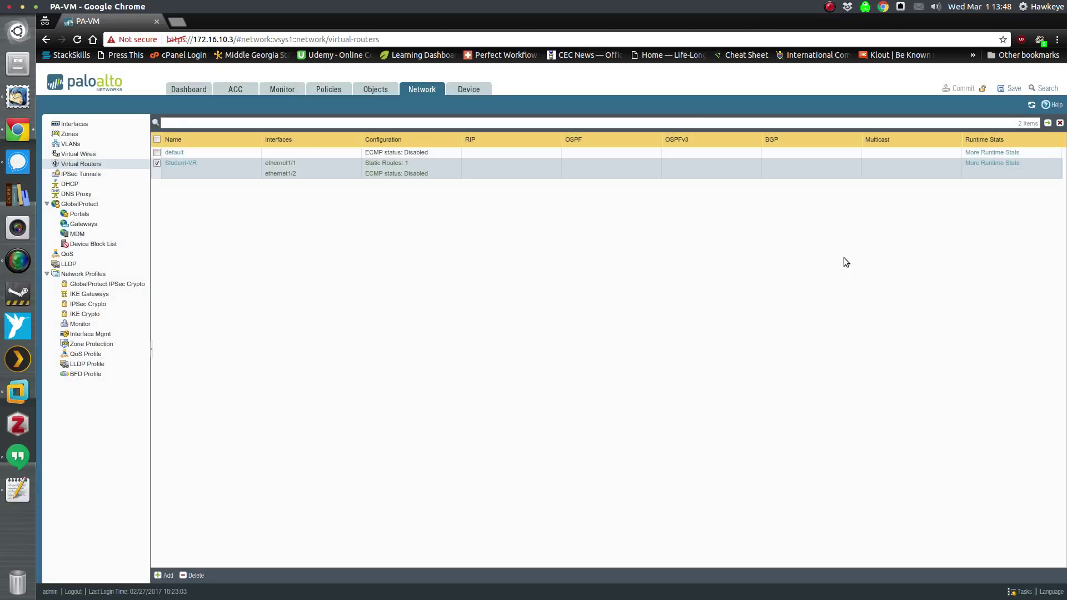
left_click(964, 89)
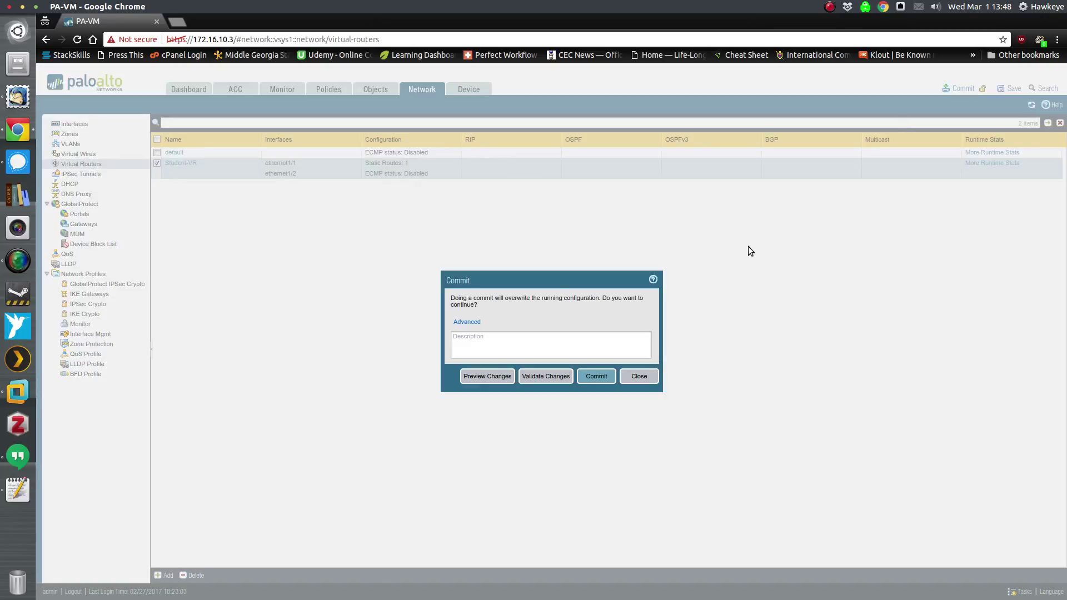
left_click(596, 378)
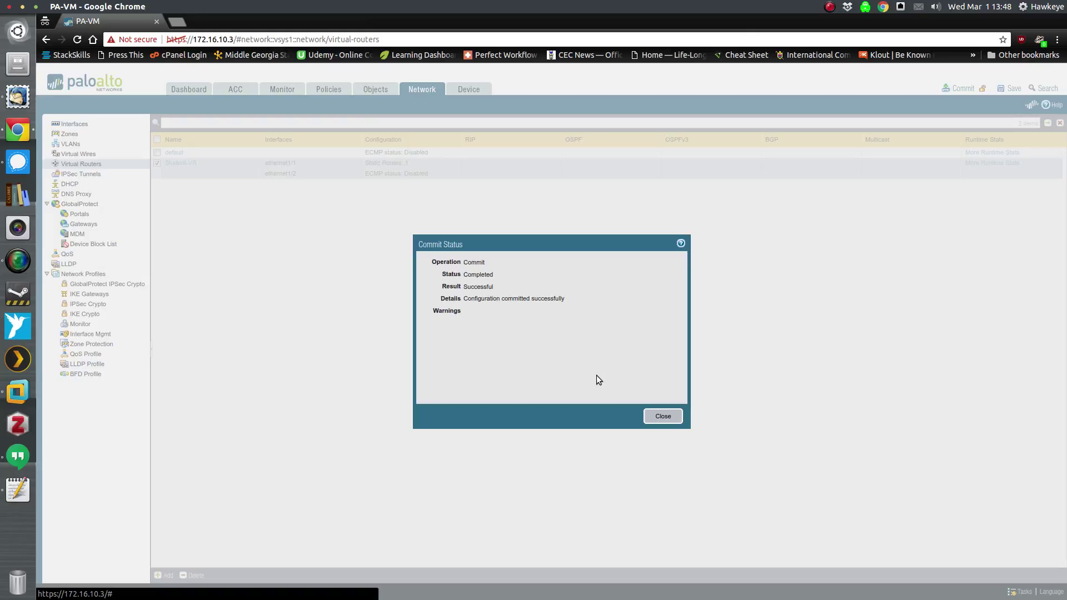
left_click(656, 417)
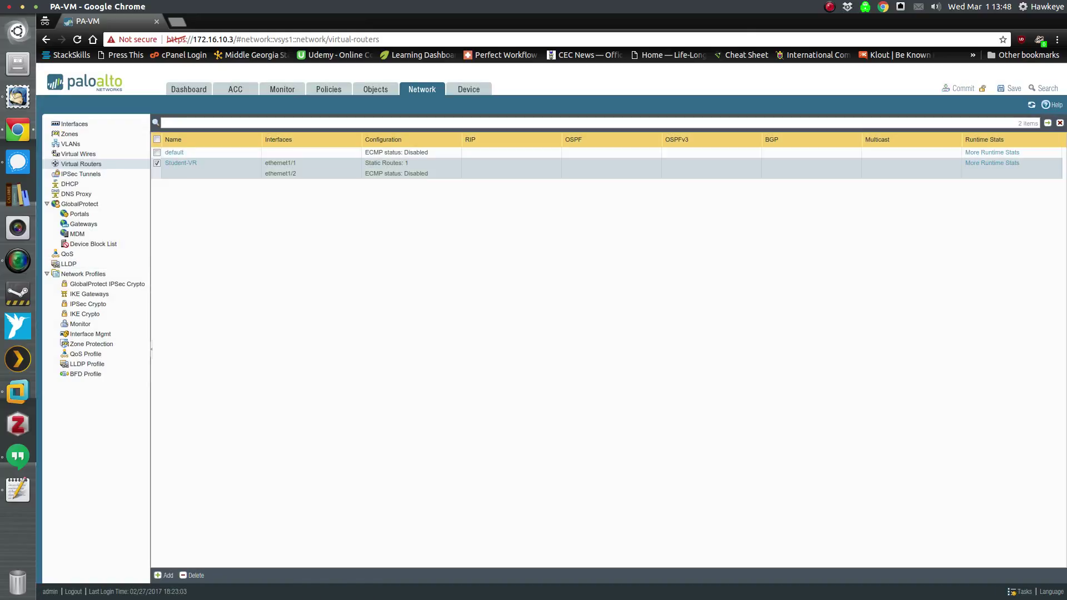
- Write 'Now this is where the partner work begins.' and the find-lowest-DHCP-IP sentence in gedit
key("alt+Tab")
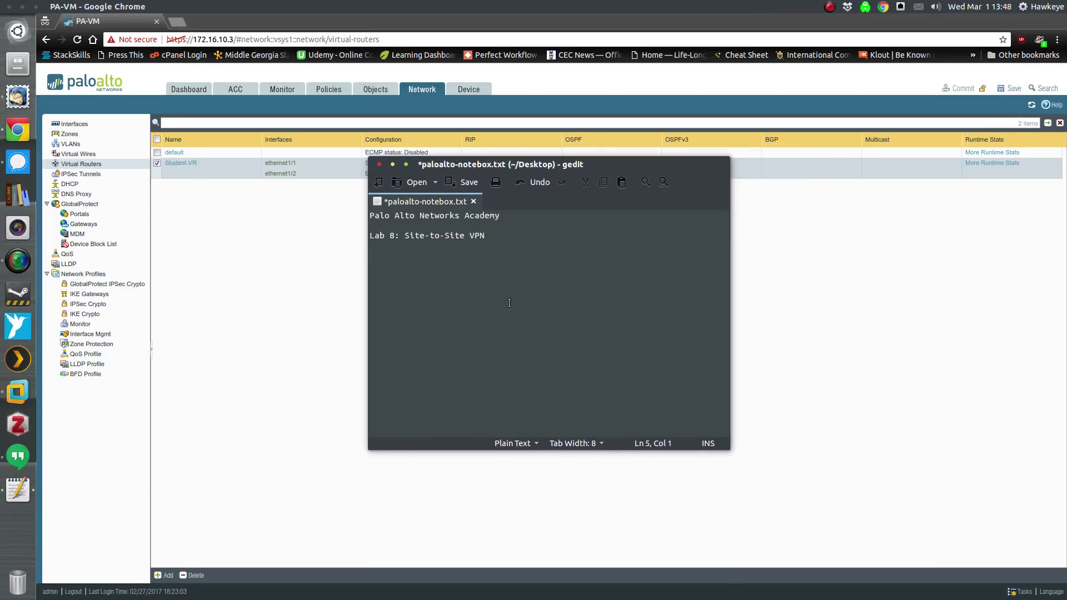
type("Now this is where the pa")
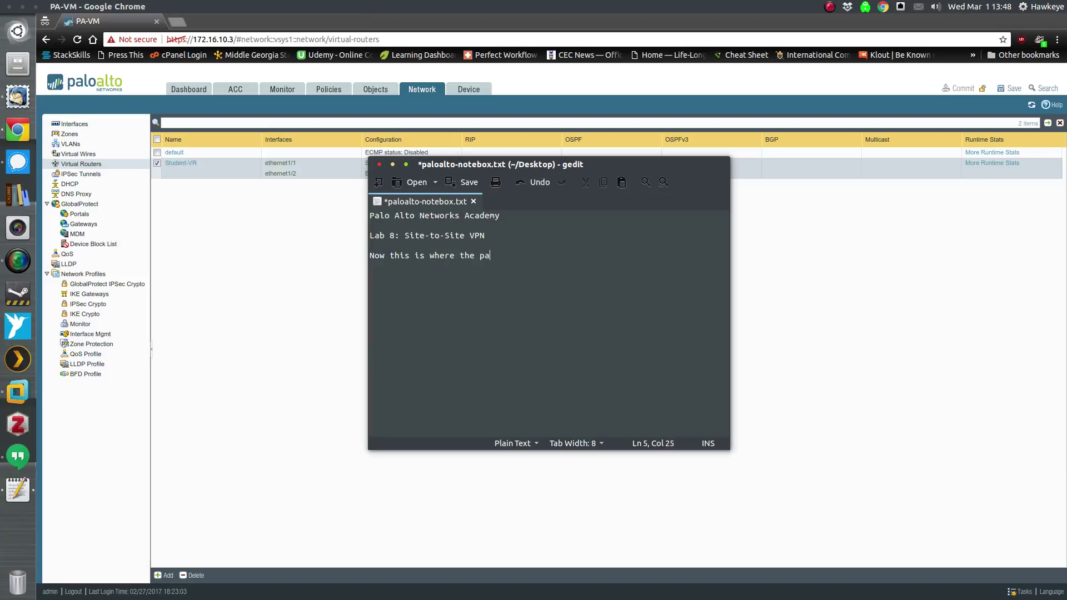
type("rtner work begins.")
key("Return")
key("Return")
type("Find out which one of ")
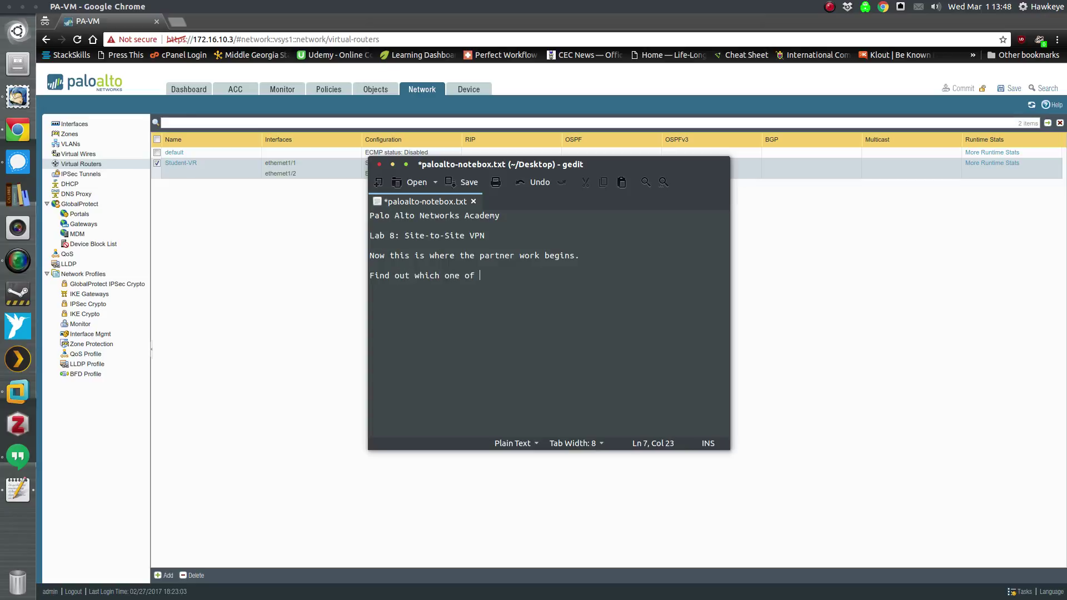
type("you has the lowest IP address t")
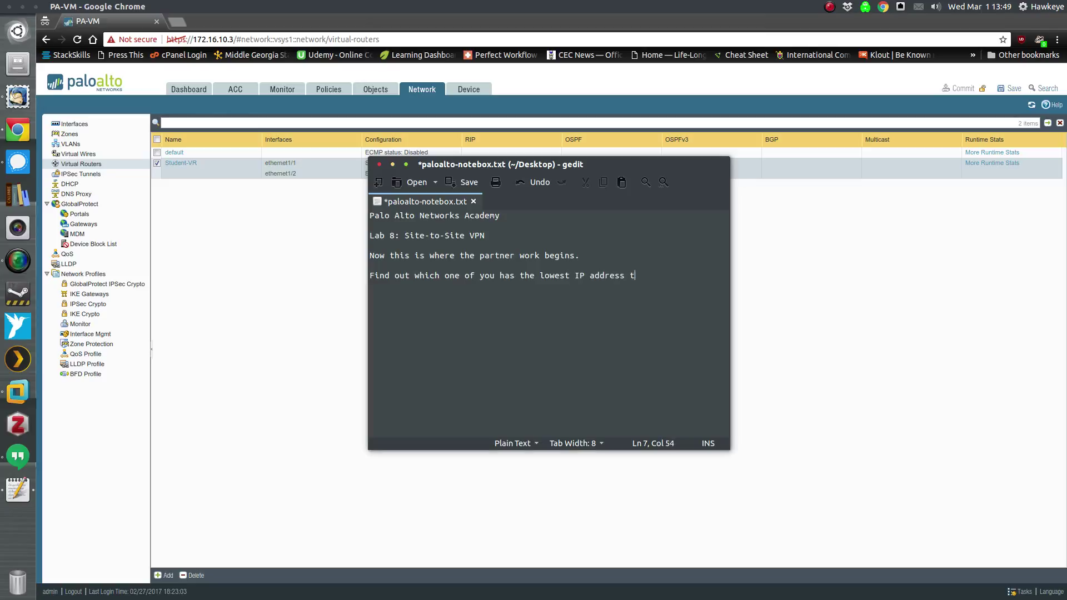
type("hat was issued via DHCP.")
- Note that the lowest-IP partner becomes Partner A for the remaining steps, then begin 'Partner A will have to cha'
key("Return")
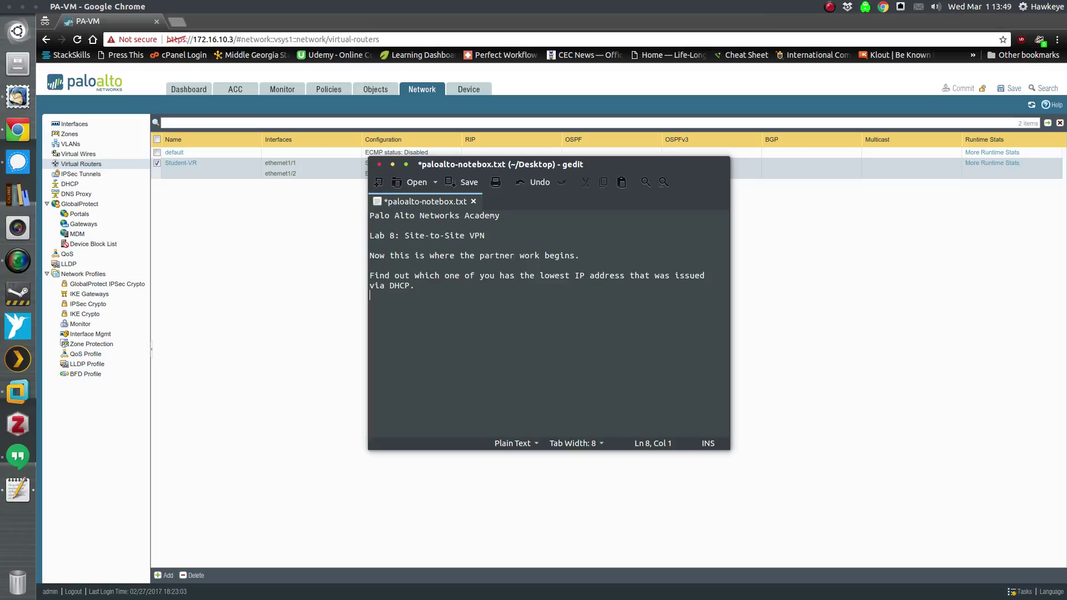
type("The partner with the l")
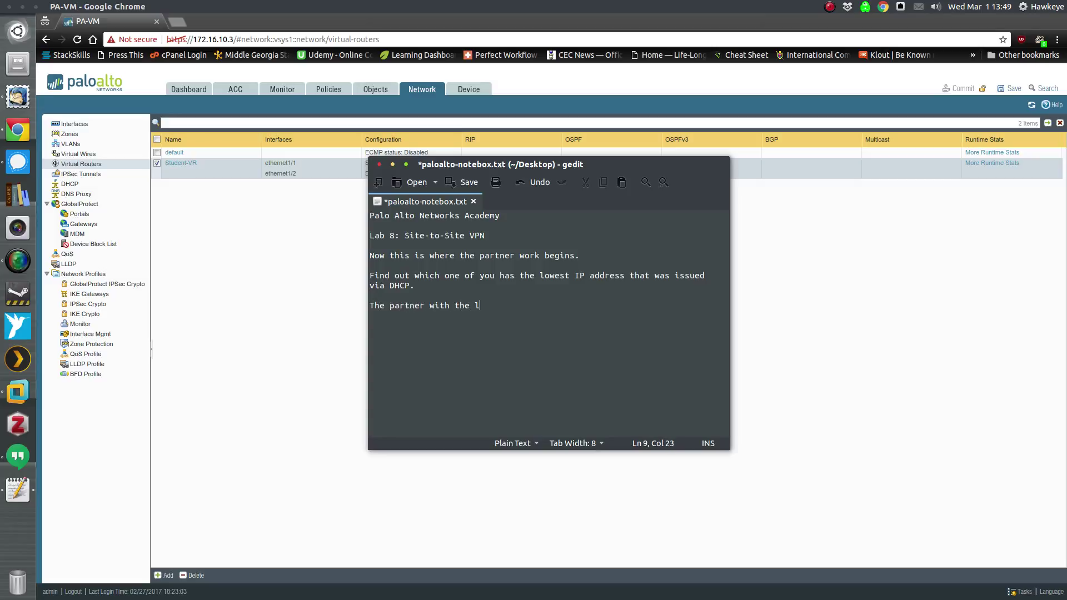
type("owest numbered IP address will become ")
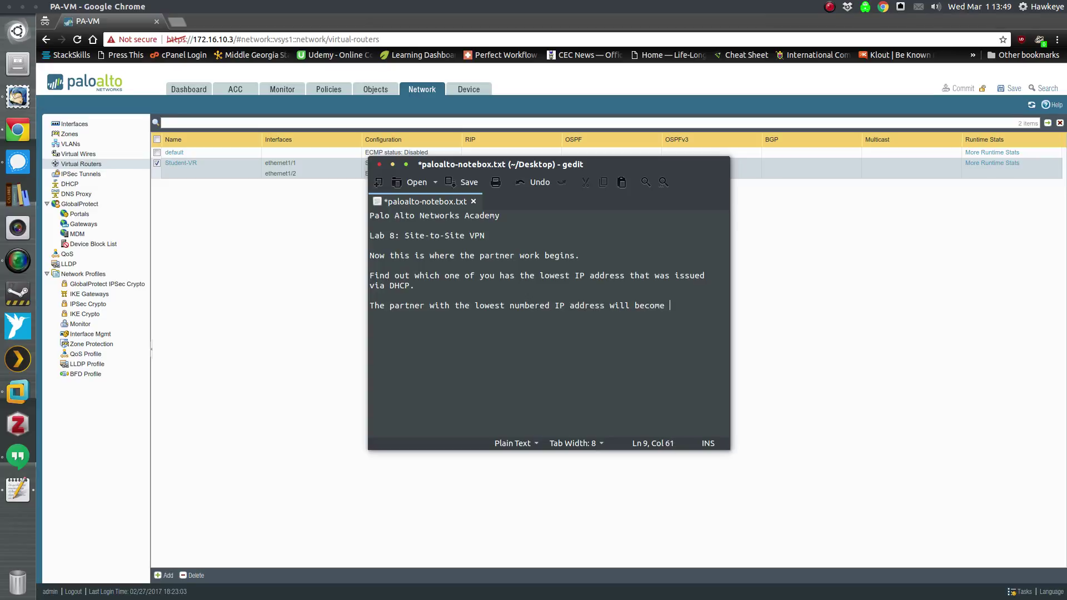
type("Partner A for the remaining steps.")
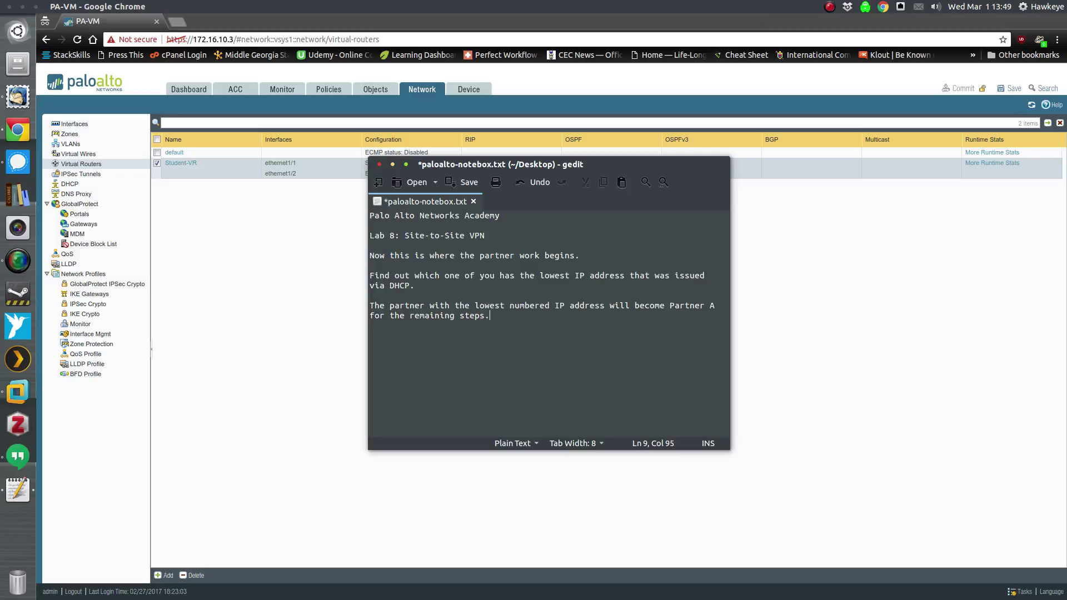
key("Return")
key("Return")
type("Partner A will have to")
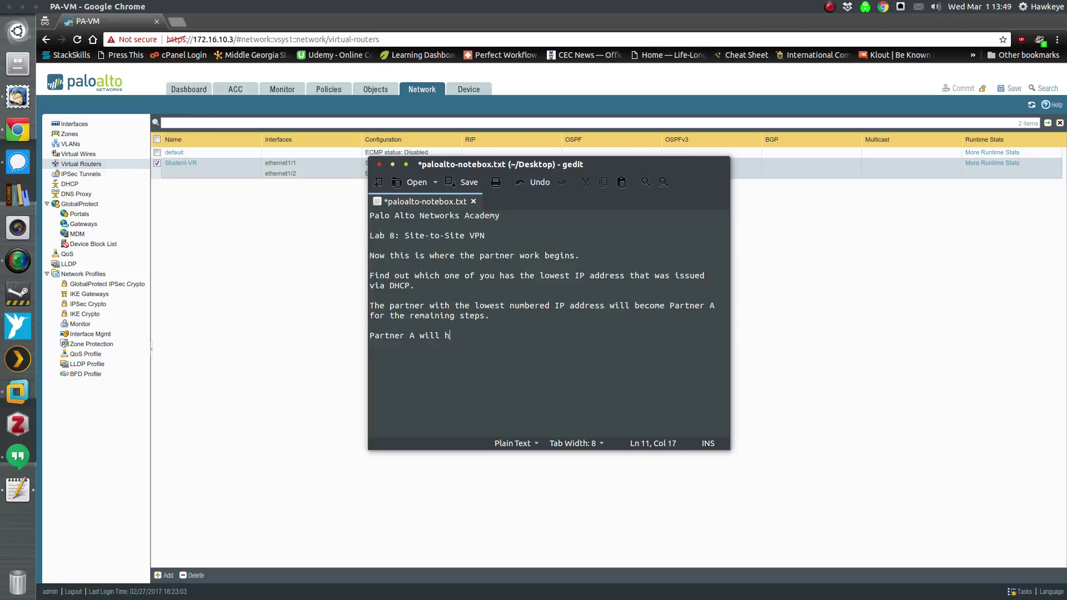